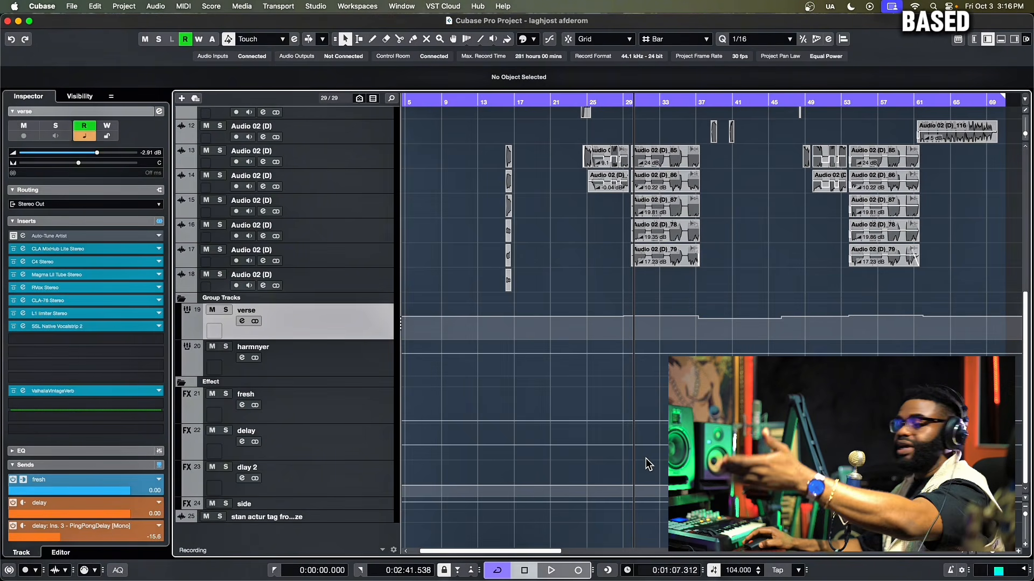
Step: Scroll the track list back up so the 'lady g afro 104 key b' beat track heads the view
{"action": "left_click_drag", "start_coordinate": [1023, 514], "coordinate": [1023, 516]}
{"action": "scroll", "coordinate": [707, 319], "scroll_direction": "up", "scroll_amount": 3}
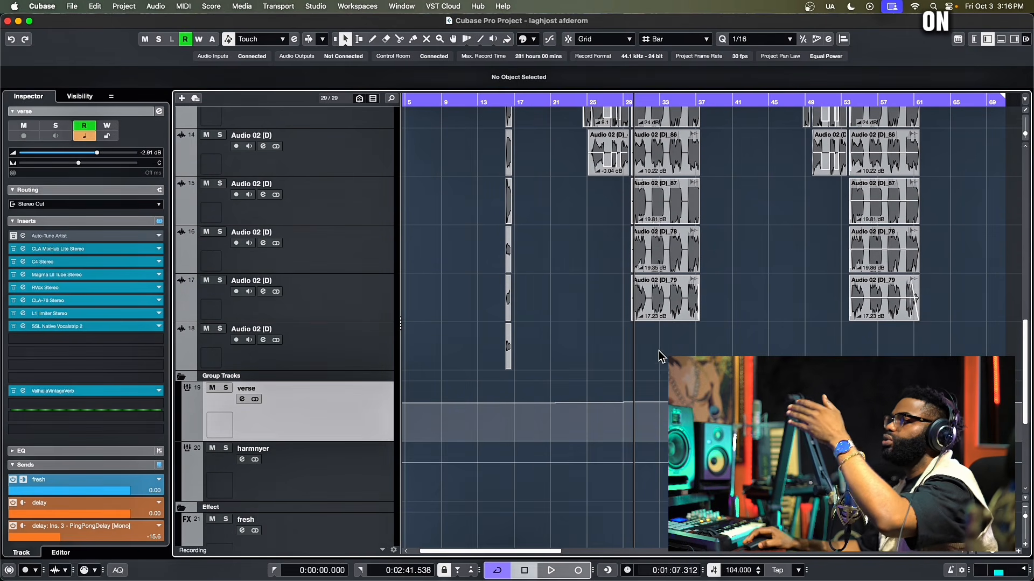
{"action": "scroll", "coordinate": [661, 357], "scroll_direction": "down", "scroll_amount": 2}
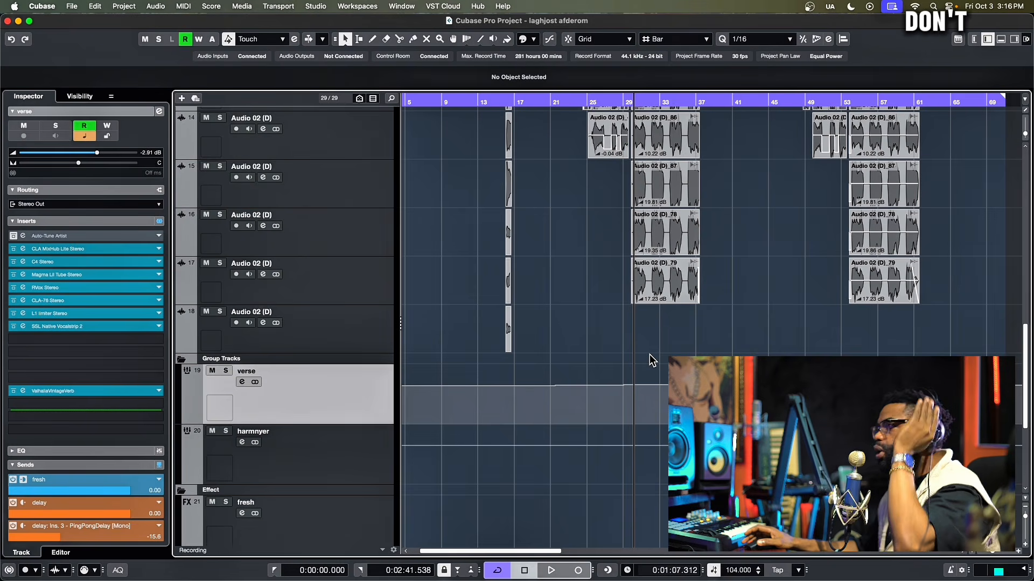
{"action": "scroll", "coordinate": [649, 354], "scroll_direction": "up", "scroll_amount": 2}
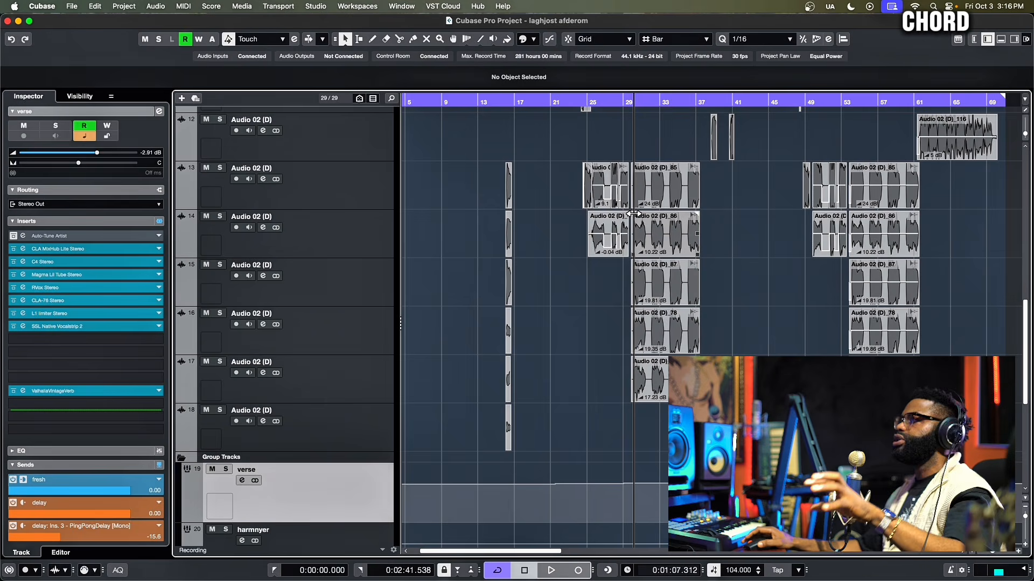
{"action": "scroll", "coordinate": [597, 323], "scroll_direction": "down", "scroll_amount": 1}
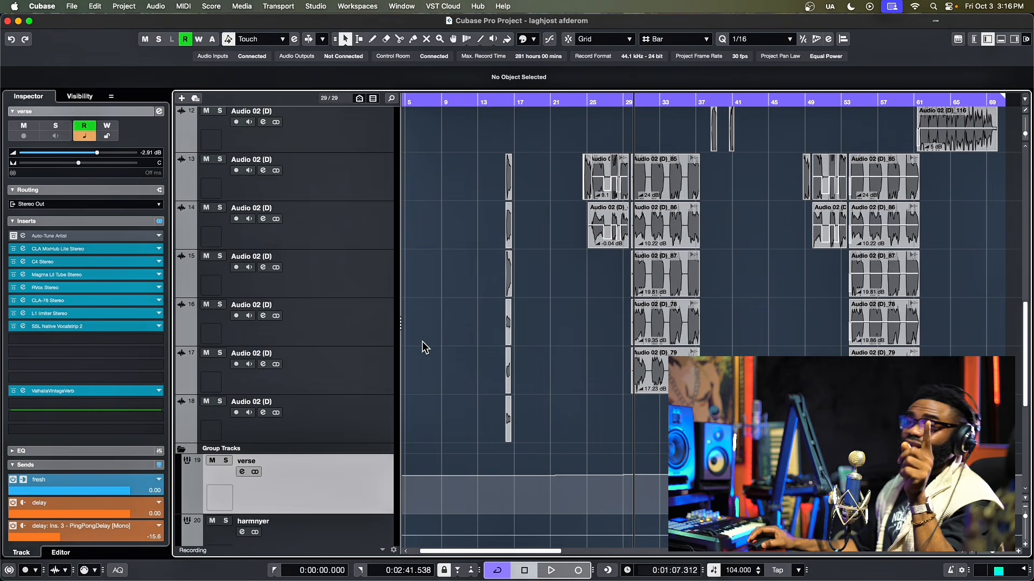
{"action": "scroll", "coordinate": [393, 361], "scroll_direction": "up", "scroll_amount": 10}
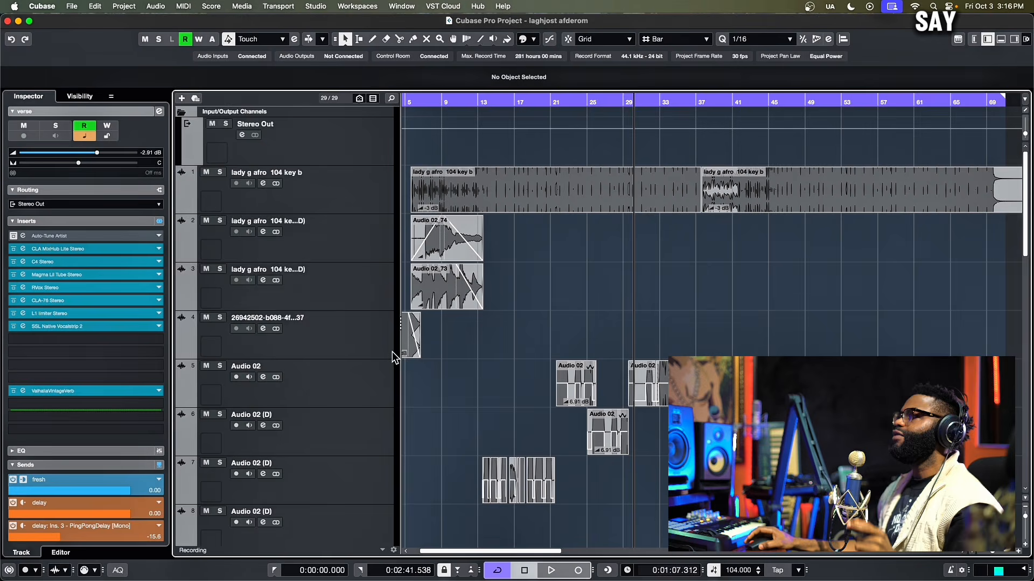
Step: Select the 'lady g afro 104 key b' track and load FabFilter Pro-Q 4 into insert slot 9
{"action": "left_click", "coordinate": [360, 195]}
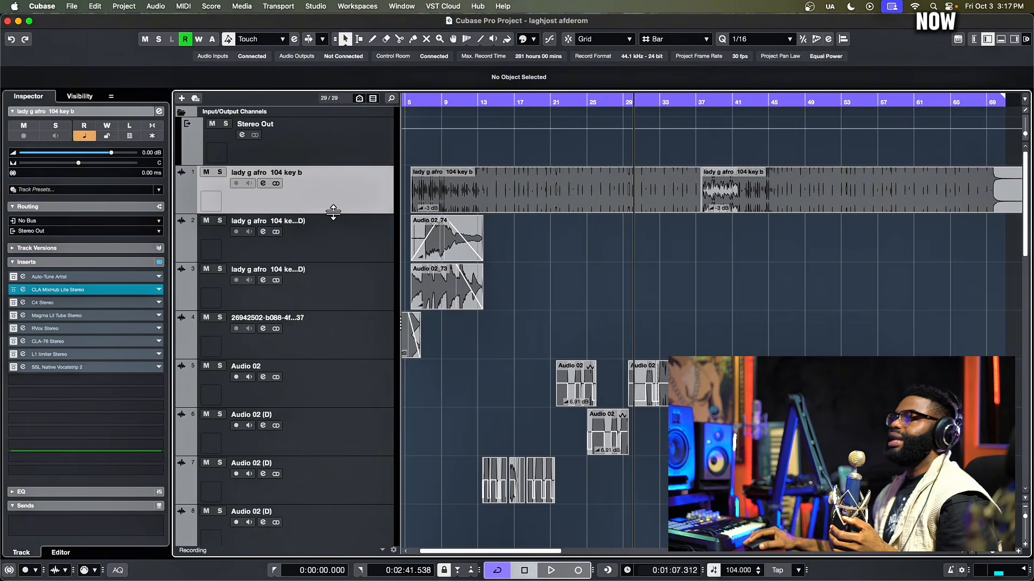
{"action": "left_click", "coordinate": [86, 381]}
{"action": "left_click", "coordinate": [422, 382]}
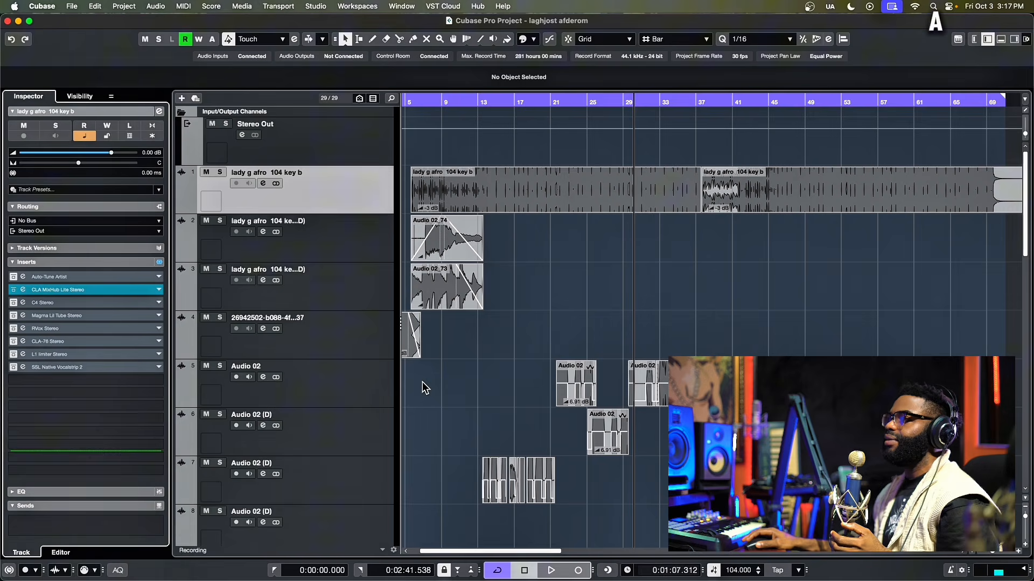
{"action": "left_click", "coordinate": [116, 380]}
{"action": "type", "text": "pro"}
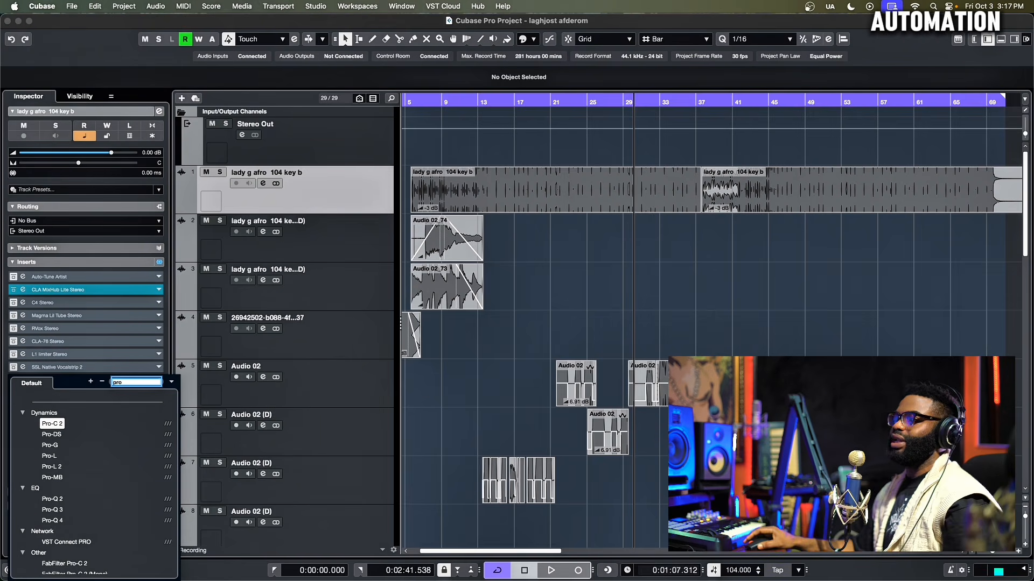
{"action": "scroll", "coordinate": [134, 473], "scroll_direction": "down", "scroll_amount": 3}
{"action": "scroll", "coordinate": [123, 469], "scroll_direction": "up", "scroll_amount": 3}
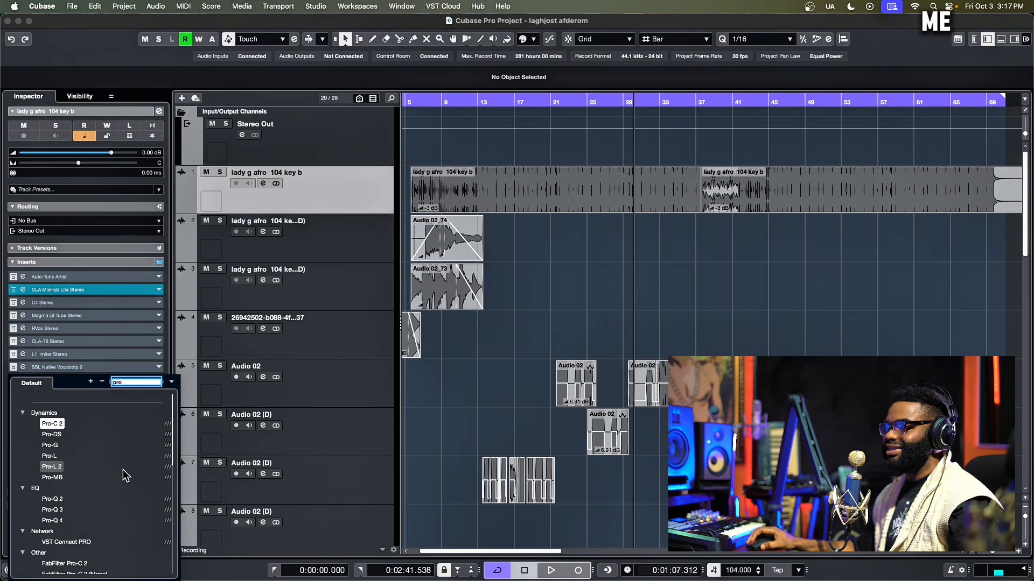
{"action": "left_click", "coordinate": [51, 520]}
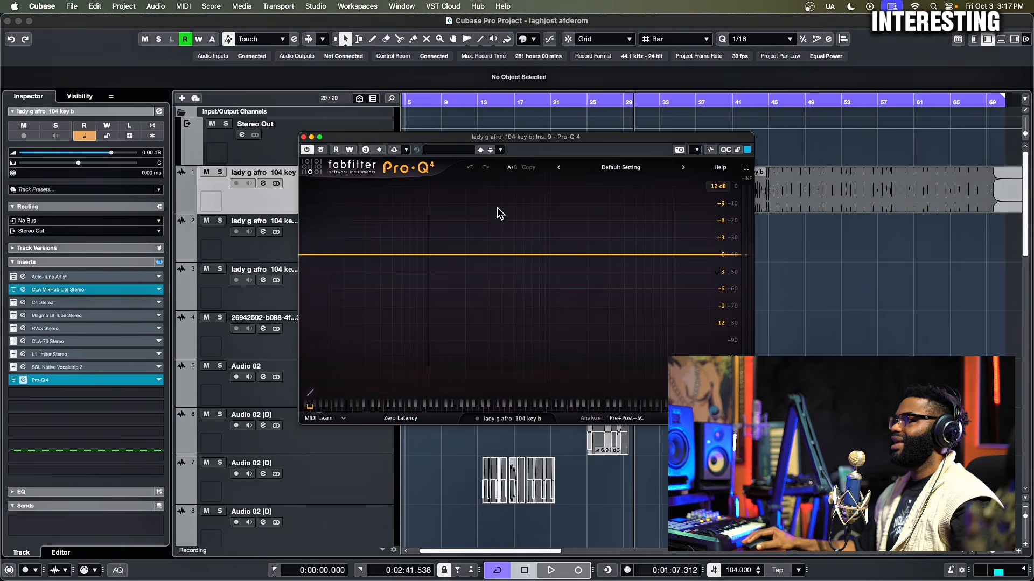
Step: Move the Pro-Q 4 window aside and start playback from around bar 29
{"action": "left_click_drag", "start_coordinate": [562, 147], "coordinate": [317, 164]}
{"action": "scroll", "coordinate": [614, 145], "scroll_direction": "down", "scroll_amount": 10}
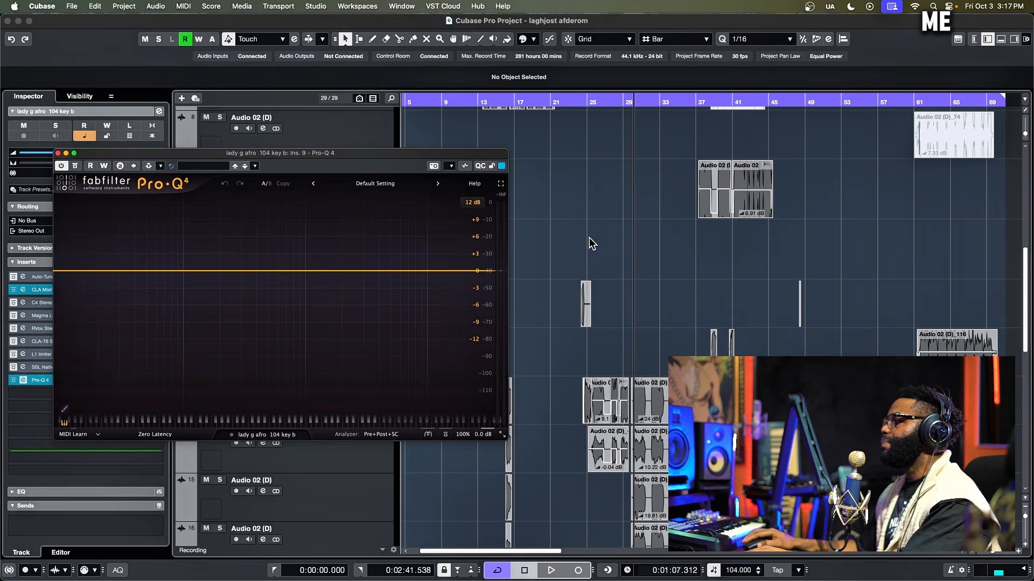
{"action": "left_click", "coordinate": [635, 103]}
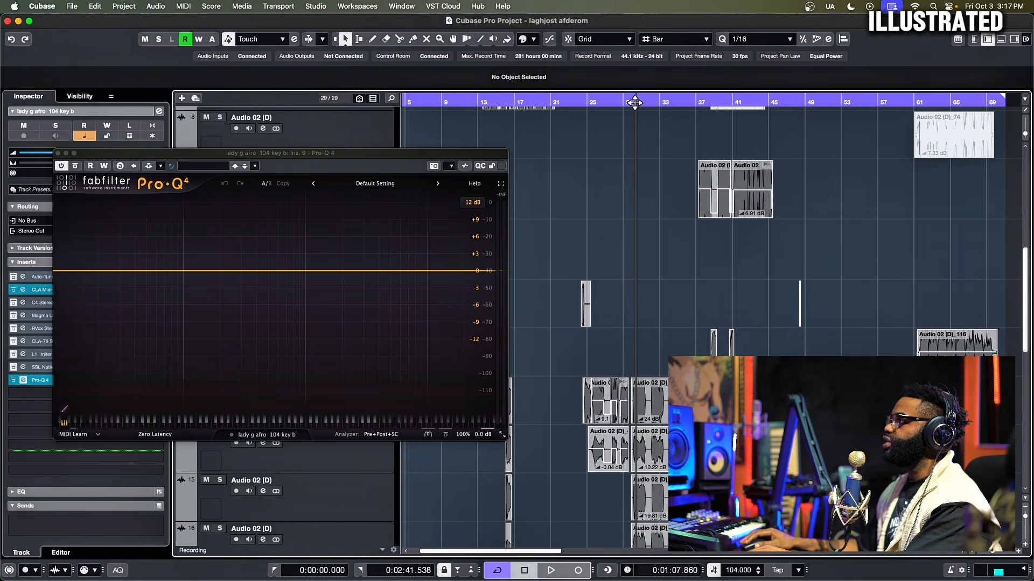
{"action": "key", "text": "space"}
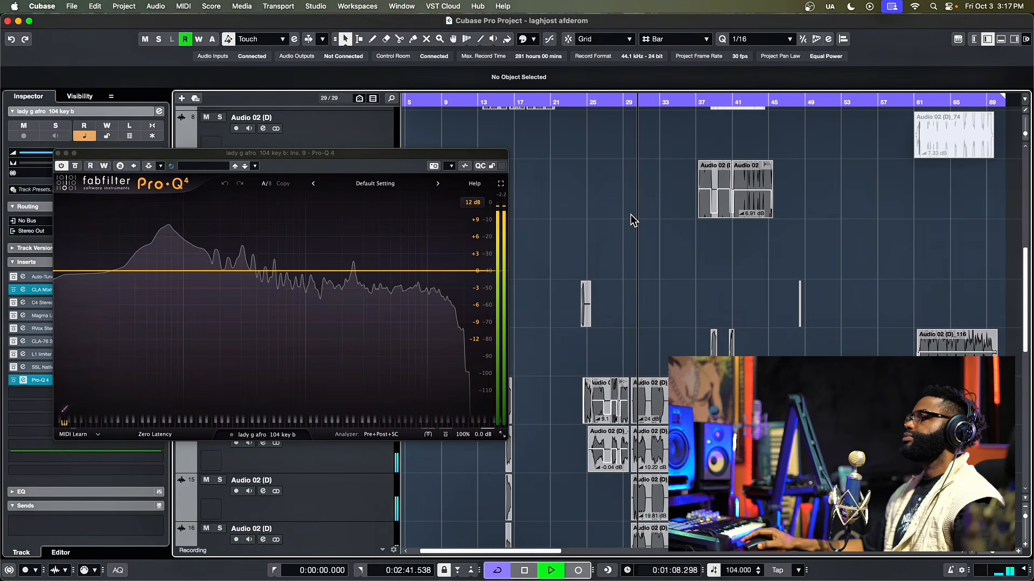
Step: Shift the Pro-Q 4 window lower right, stop playback, and set the cursor to 1:06.491
{"action": "left_click_drag", "start_coordinate": [374, 155], "coordinate": [423, 211]}
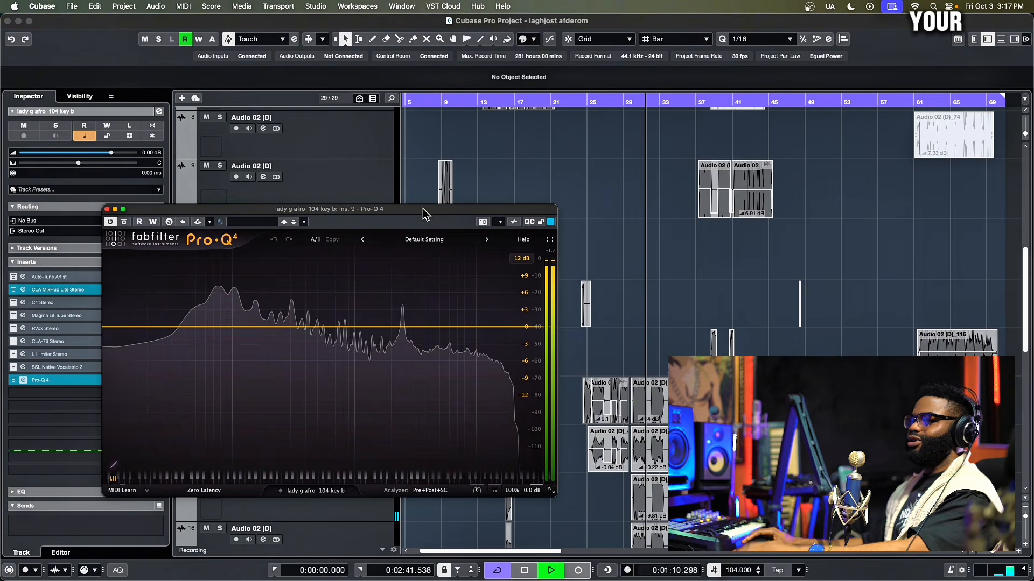
{"action": "key", "text": "space"}
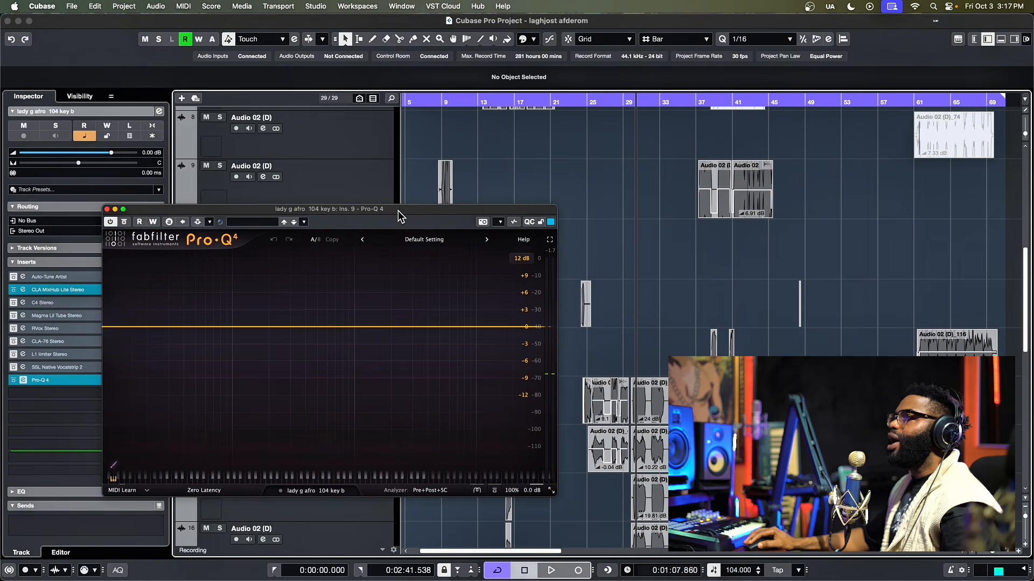
{"action": "left_click_drag", "start_coordinate": [399, 212], "coordinate": [409, 221]}
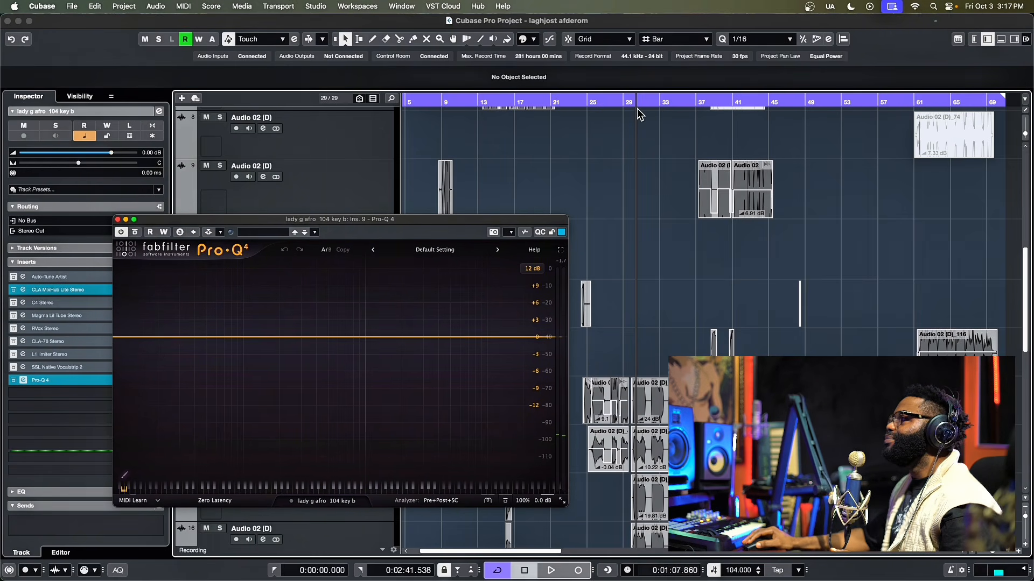
{"action": "left_click_drag", "start_coordinate": [639, 115], "coordinate": [630, 111]}
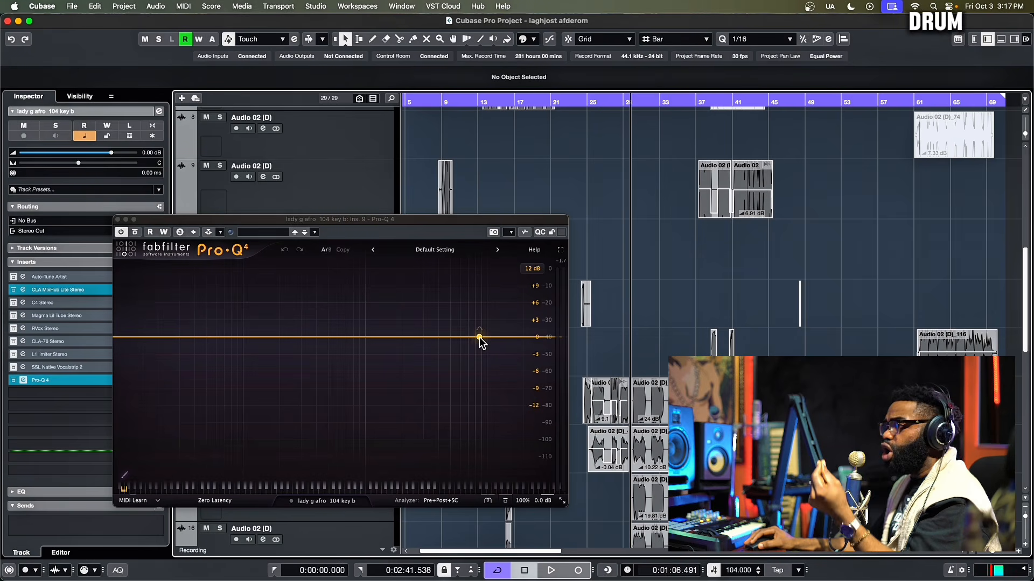
Step: Replace the trial high cut and bell bands with a high shelf near 10 kHz boosted about +2.6 dB
{"action": "left_click", "coordinate": [480, 338]}
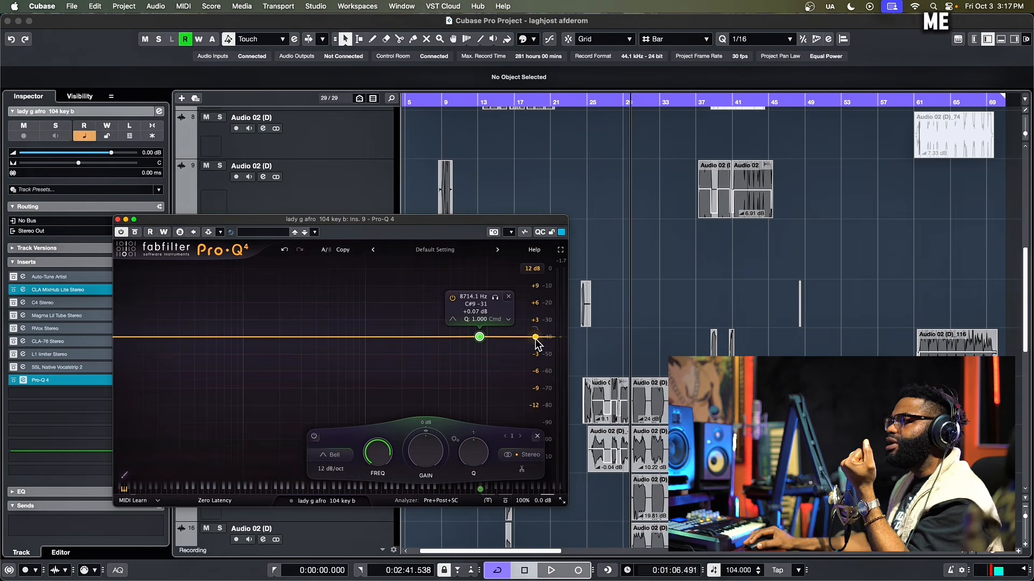
{"action": "left_click_drag", "start_coordinate": [536, 337], "coordinate": [505, 331]}
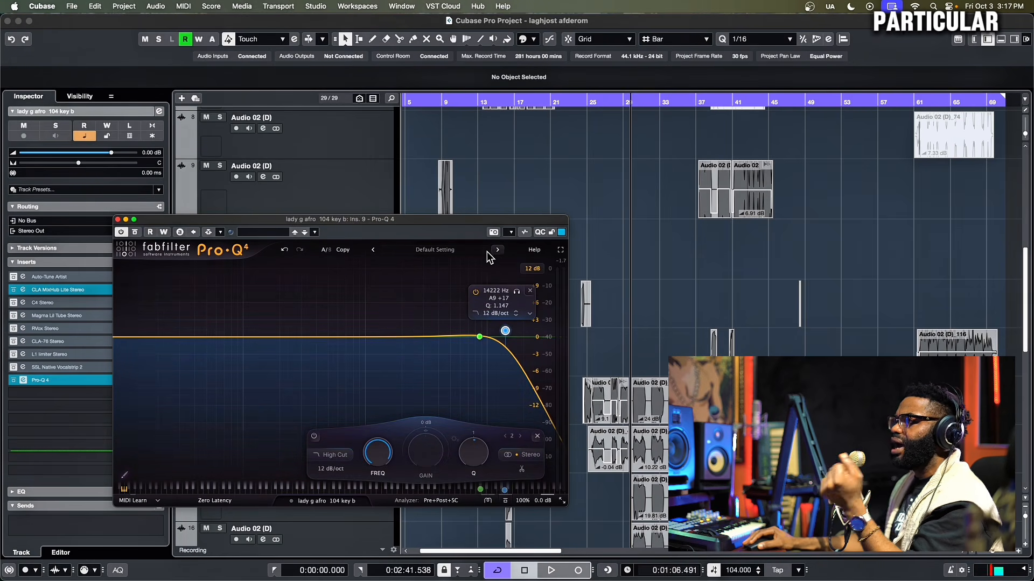
{"action": "left_click", "coordinate": [283, 250]}
{"action": "left_click", "coordinate": [282, 250]}
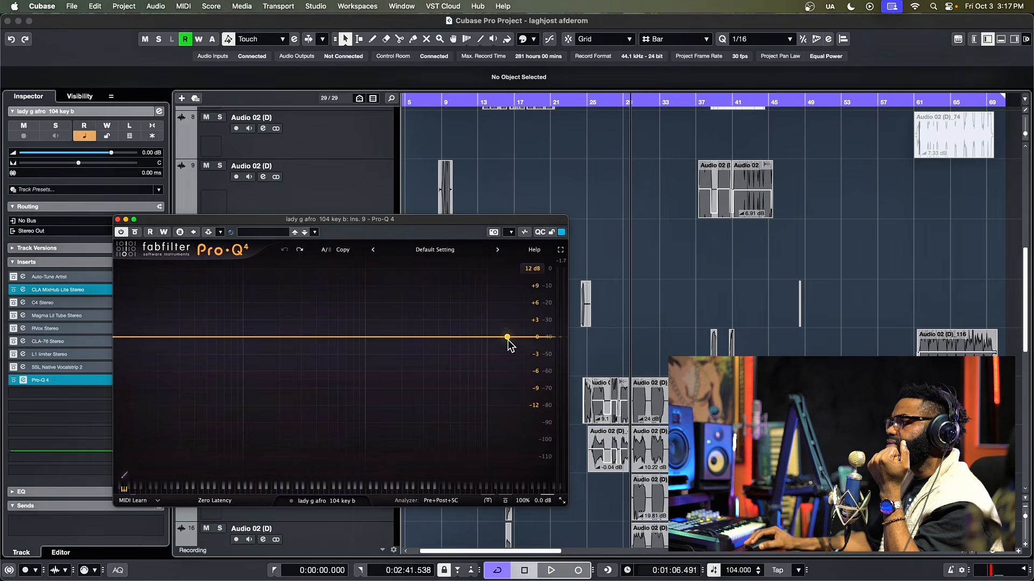
{"action": "left_click", "coordinate": [528, 337]}
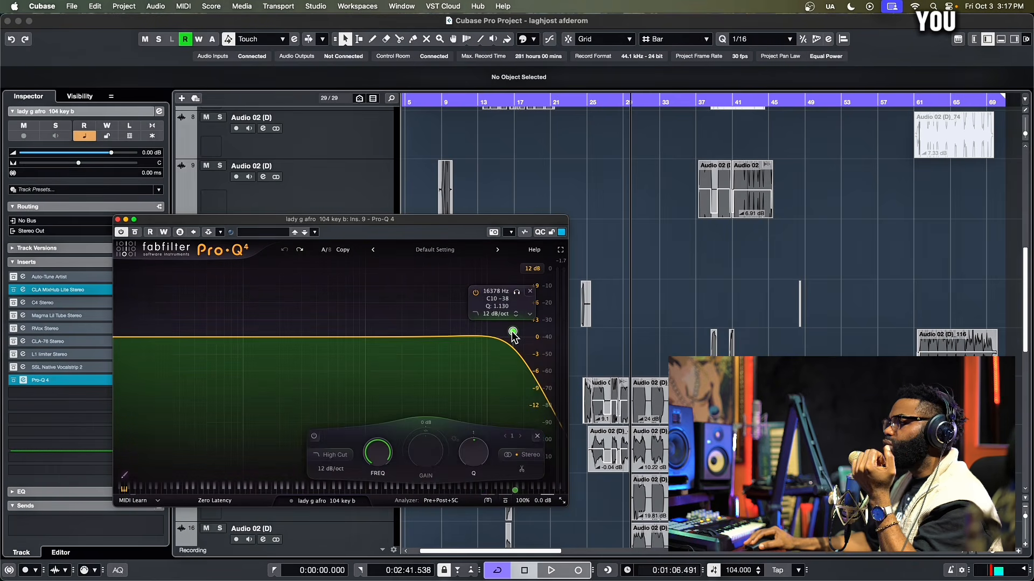
{"action": "left_click", "coordinate": [284, 250]}
{"action": "mouse_move", "coordinate": [473, 337]}
{"action": "left_mouse_down"}
{"action": "mouse_move", "coordinate": [492, 330]}
{"action": "mouse_move", "coordinate": [300, 334]}
{"action": "mouse_move", "coordinate": [476, 337]}
{"action": "mouse_move", "coordinate": [479, 327]}
{"action": "mouse_move", "coordinate": [479, 337]}
{"action": "left_mouse_up"}
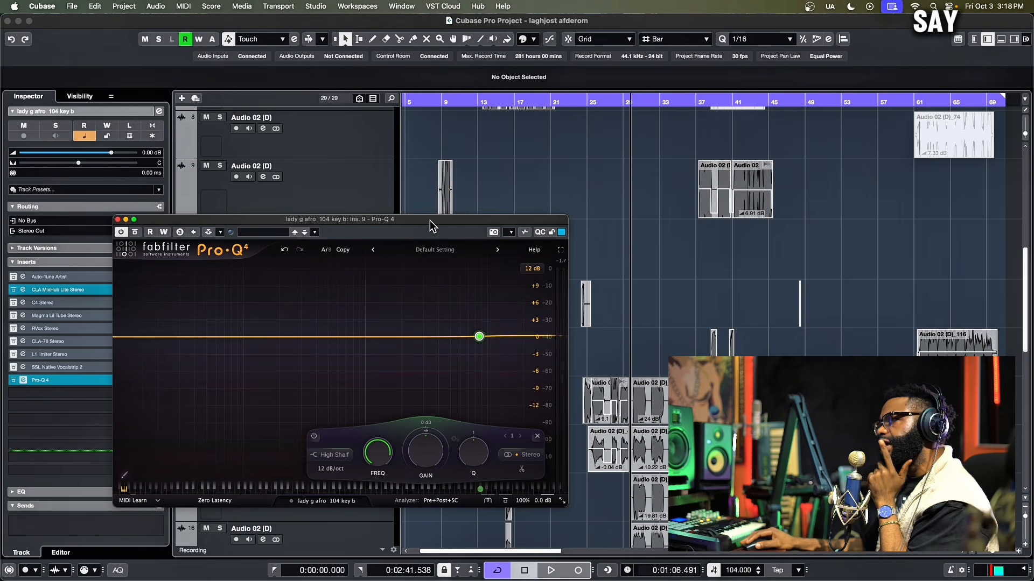
{"action": "left_click_drag", "start_coordinate": [430, 220], "coordinate": [428, 210]}
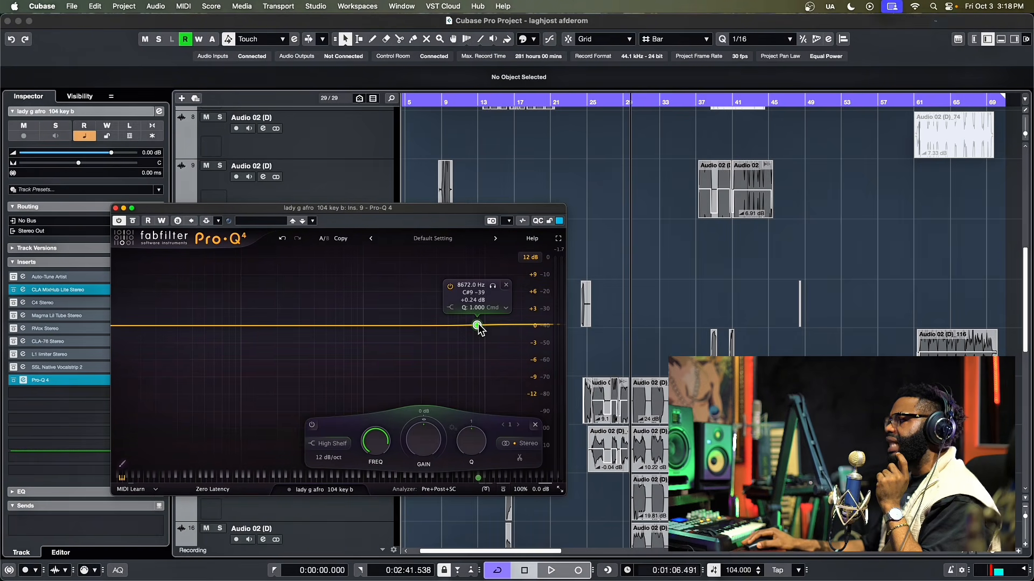
{"action": "left_click_drag", "start_coordinate": [477, 323], "coordinate": [474, 315]}
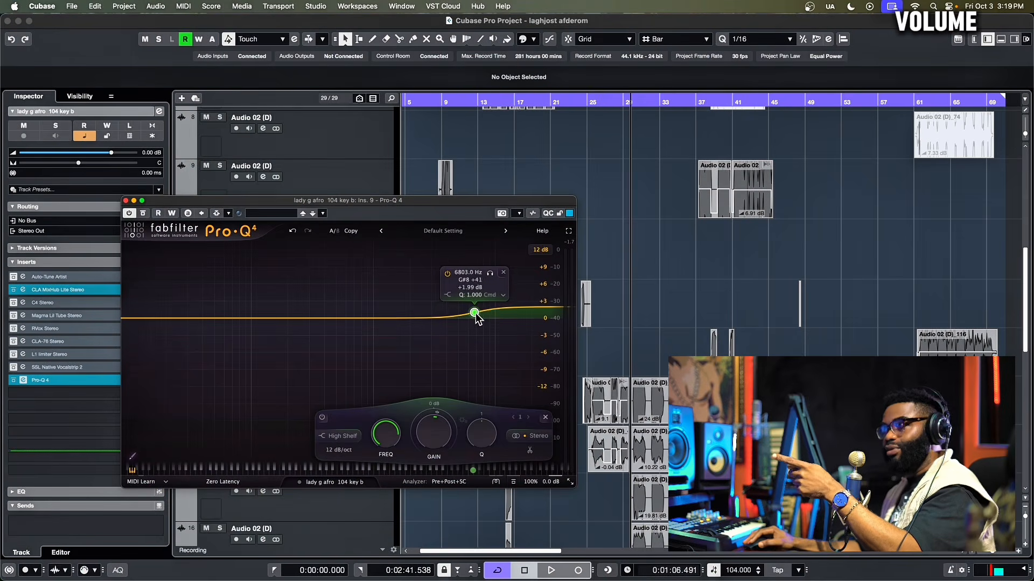
Step: Move the Pro-Q 4 high shelf to about 9553 Hz, boosting +2.94 dB
{"action": "mouse_move", "coordinate": [474, 307]}
{"action": "left_mouse_down"}
{"action": "mouse_move", "coordinate": [490, 309]}
{"action": "mouse_move", "coordinate": [494, 326]}
{"action": "mouse_move", "coordinate": [492, 314]}
{"action": "left_mouse_up"}
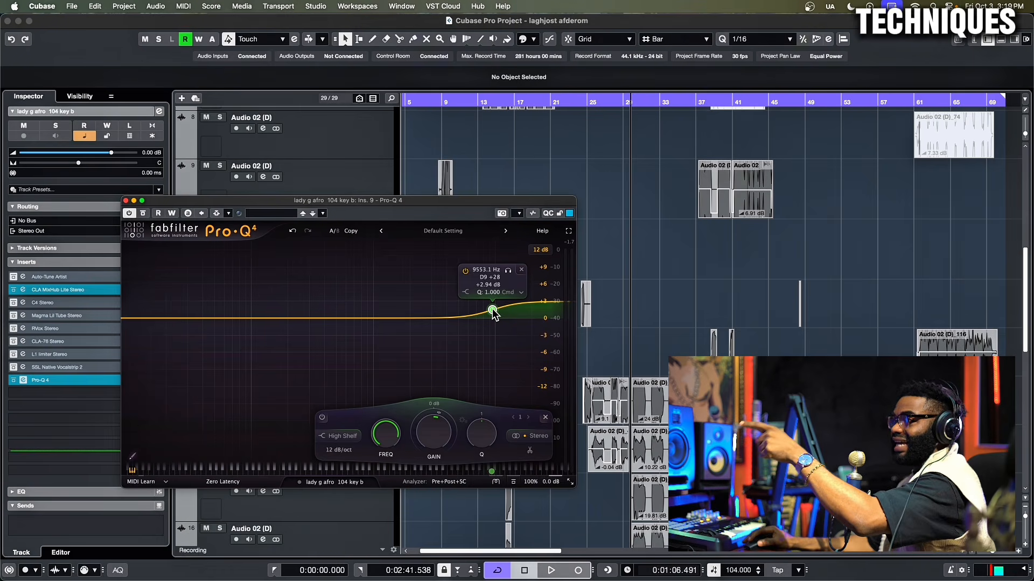
Step: Flatten the high shelf to 0 dB, bypass Pro-Q 4, and move the playhead later in the song
{"action": "left_click_drag", "start_coordinate": [492, 311], "coordinate": [491, 310]}
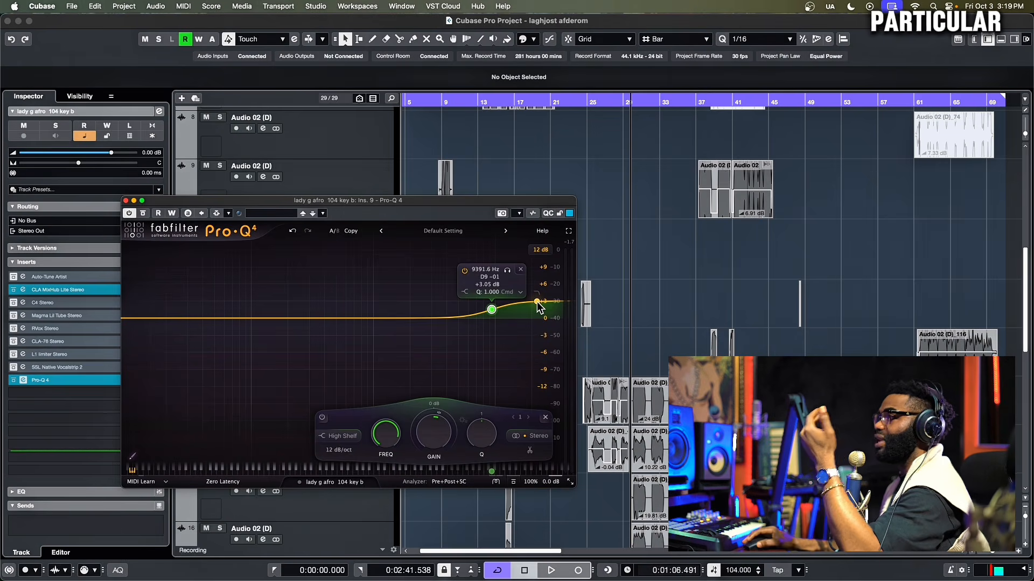
{"action": "left_click_drag", "start_coordinate": [492, 310], "coordinate": [491, 319]}
{"action": "left_click", "coordinate": [144, 213]}
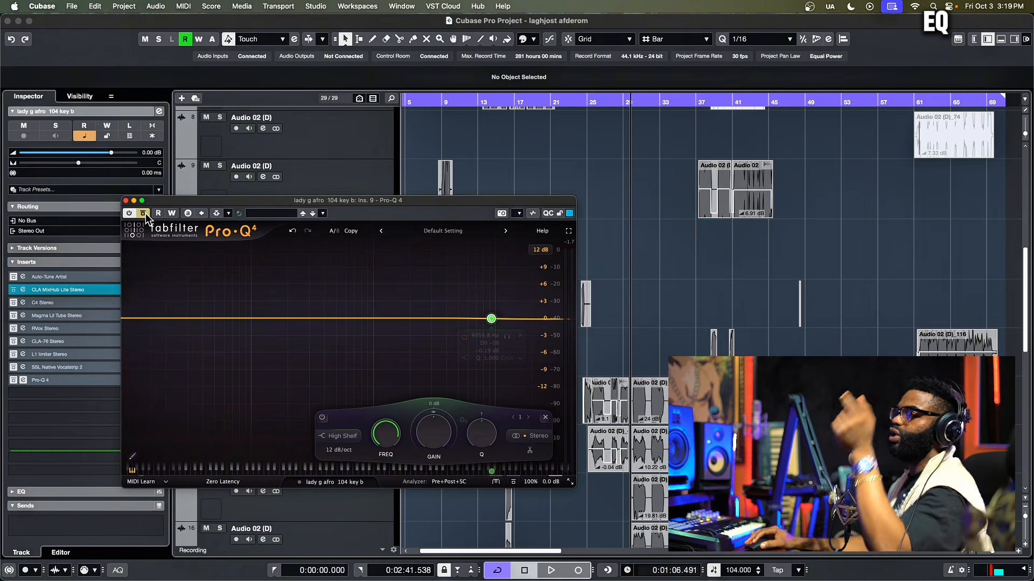
{"action": "mouse_move", "coordinate": [611, 105]}
{"action": "left_mouse_down"}
{"action": "mouse_move", "coordinate": [694, 117]}
{"action": "mouse_move", "coordinate": [623, 120]}
{"action": "mouse_move", "coordinate": [706, 127]}
{"action": "mouse_move", "coordinate": [610, 123]}
{"action": "left_mouse_up"}
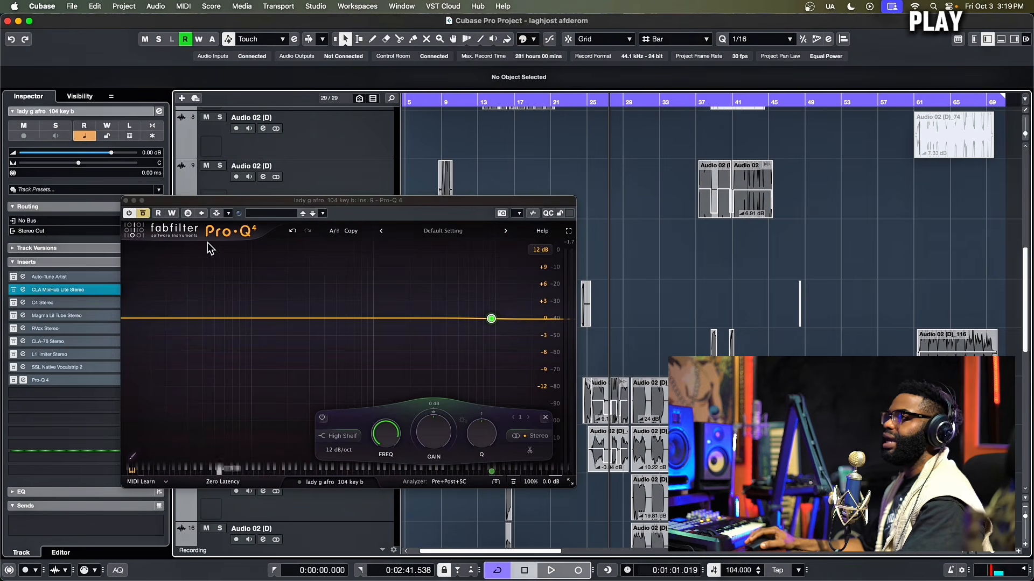
Step: Enable Pro-Q 4 Read/Write automation and record the high shelf rising to about +3.35 dB
{"action": "left_click", "coordinate": [171, 213]}
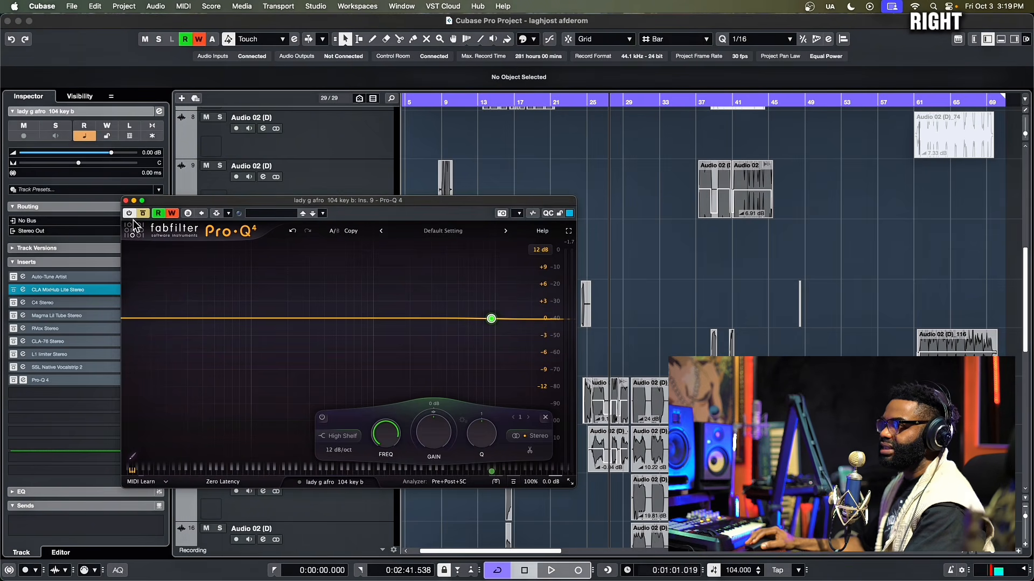
{"action": "left_click_drag", "start_coordinate": [181, 200], "coordinate": [171, 174]}
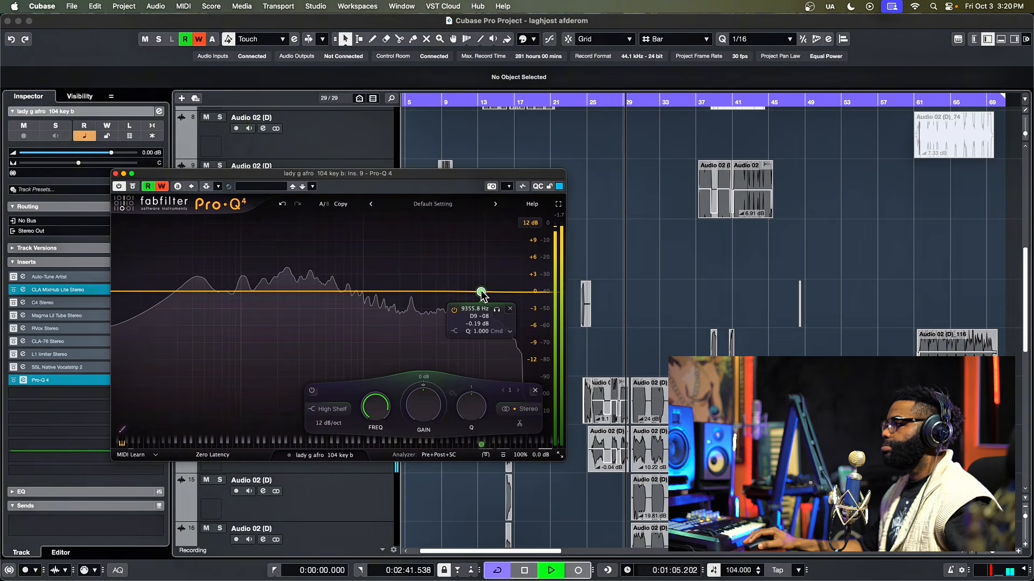
{"action": "left_click_drag", "start_coordinate": [482, 291], "coordinate": [478, 269]}
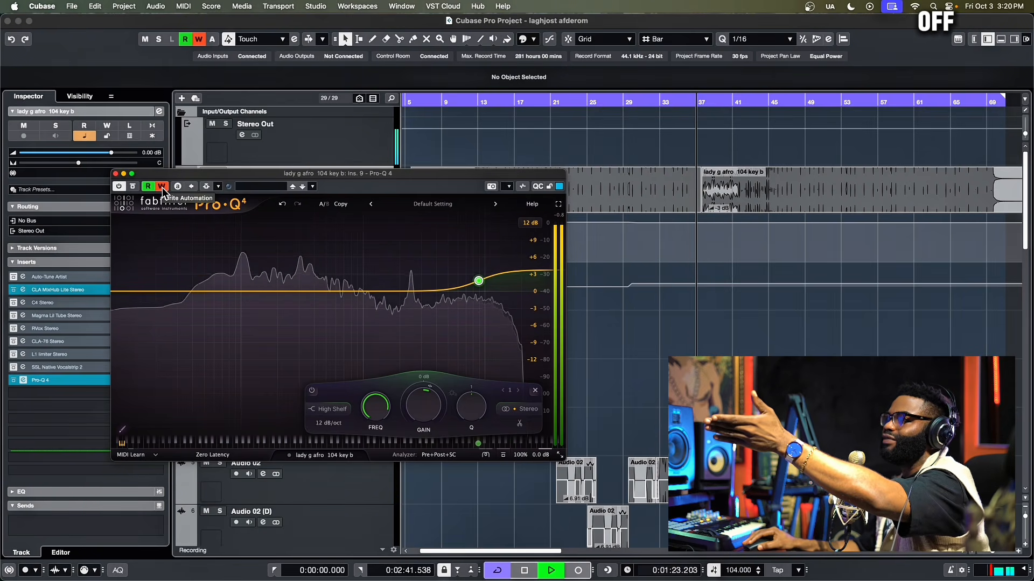
Step: Disable automation writing and play back the recorded high shelf boost, then stop at the start
{"action": "left_click", "coordinate": [133, 187]}
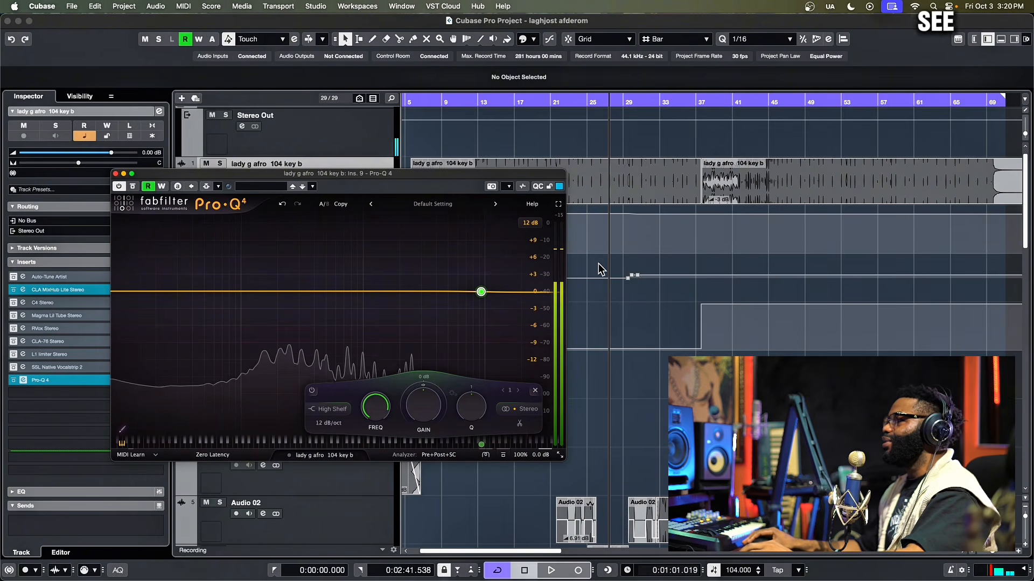
{"action": "key", "text": "space"}
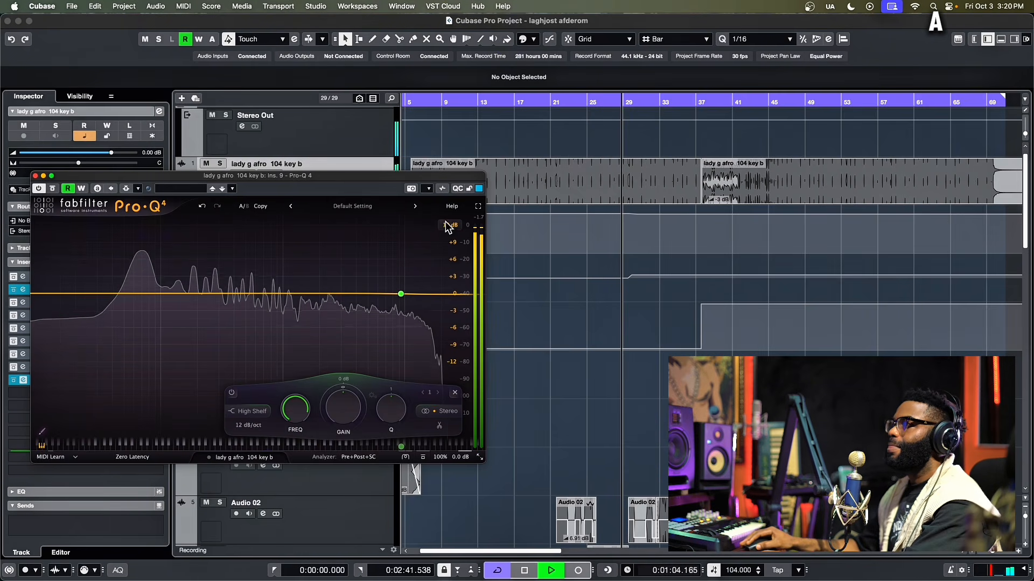
{"action": "left_click_drag", "start_coordinate": [369, 180], "coordinate": [396, 189]}
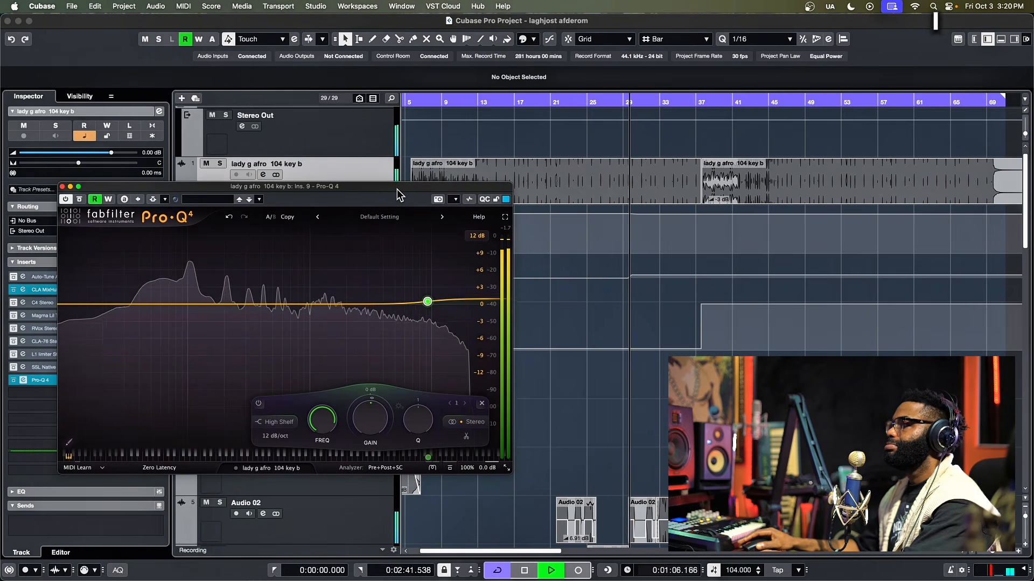
{"action": "left_click_drag", "start_coordinate": [428, 304], "coordinate": [425, 294]}
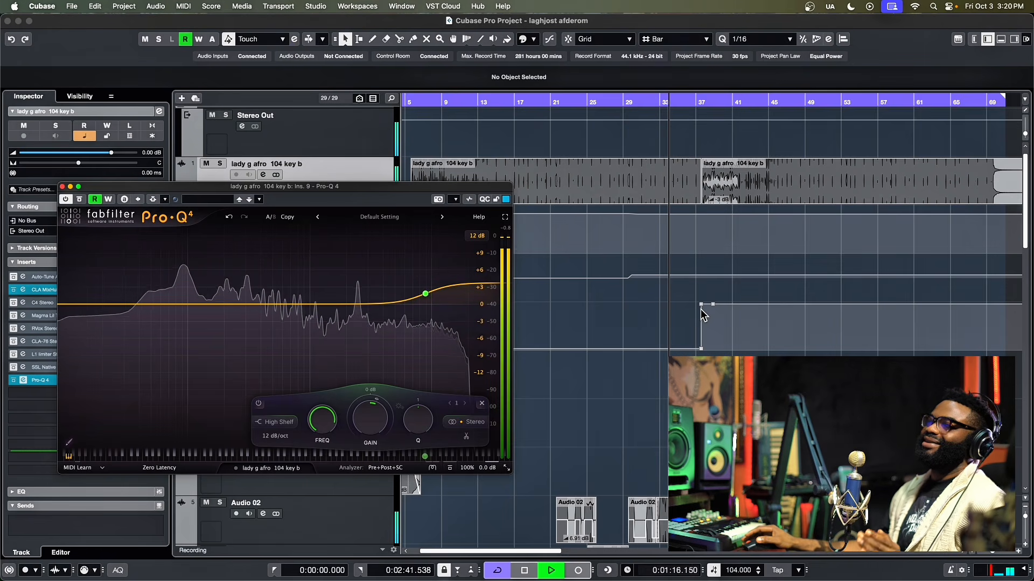
{"action": "key", "text": "space"}
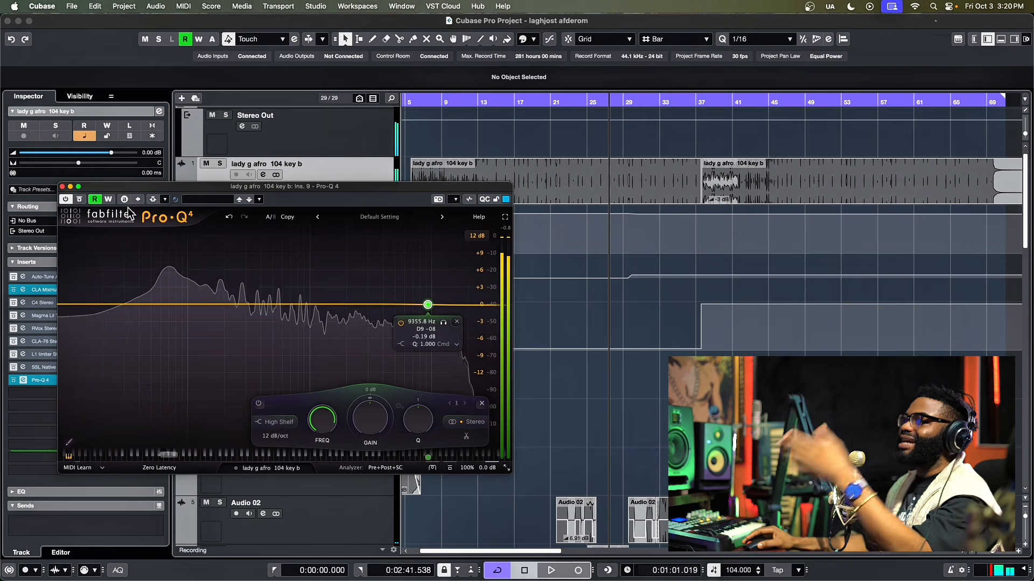
{"action": "left_click_drag", "start_coordinate": [106, 186], "coordinate": [161, 185]}
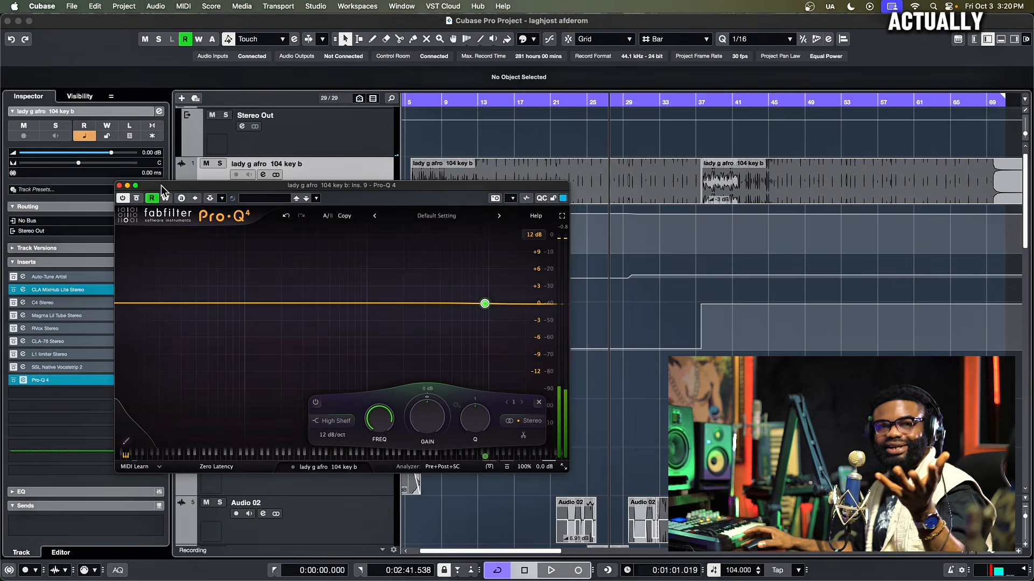